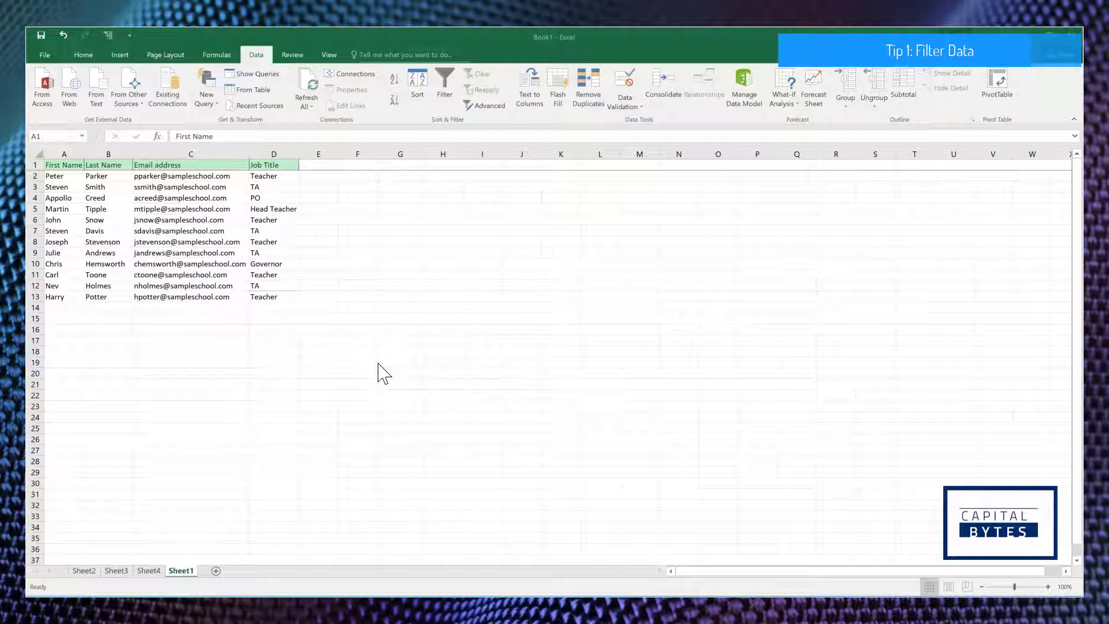
Step: Add filter arrows to the First Name, Last Name, Email address and Job Title headers in A1–D1
click(83, 54)
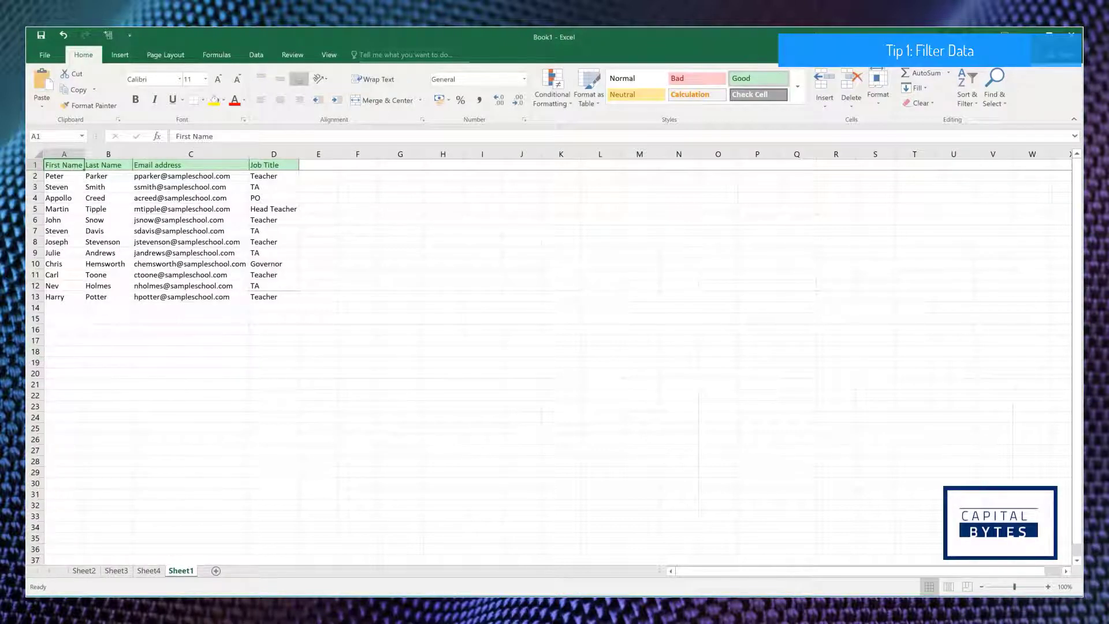
click(256, 54)
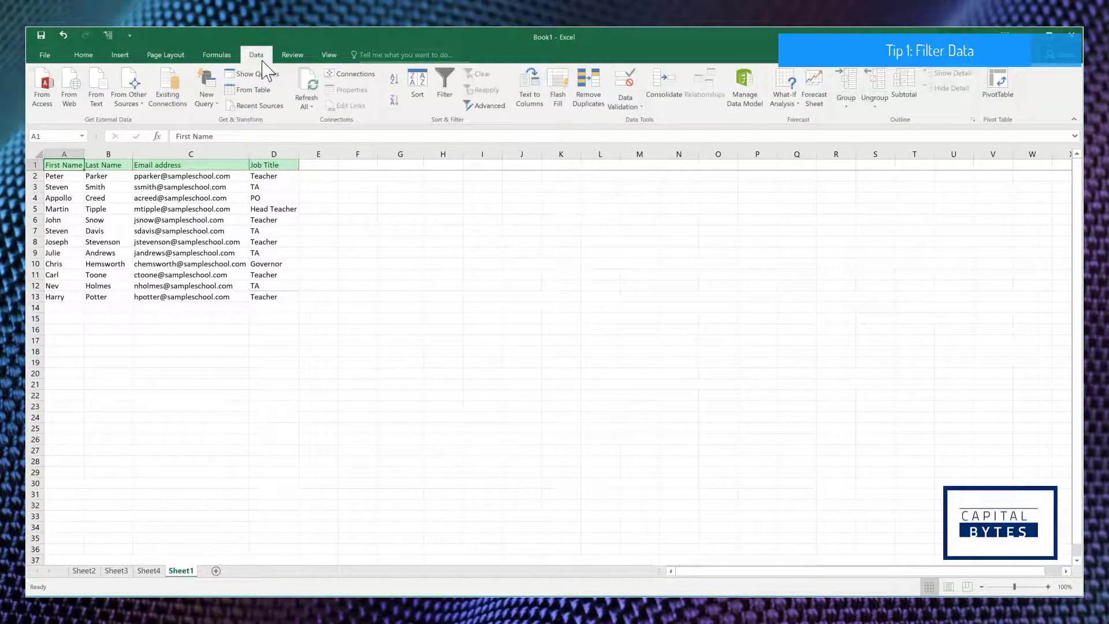
click(447, 104)
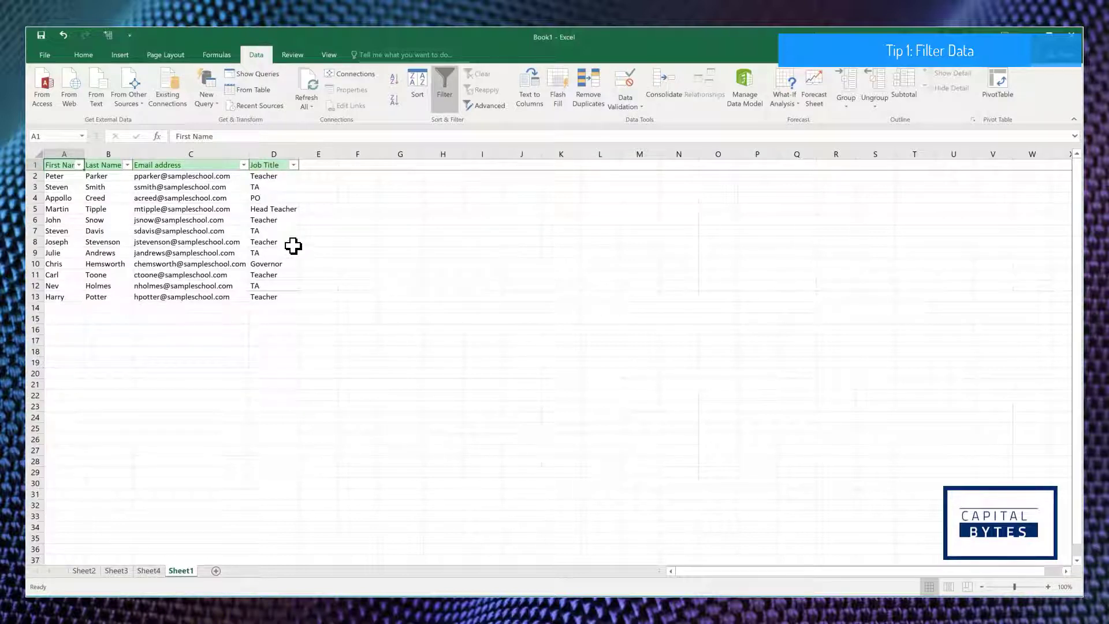
Step: Filter the Job Title column to Teacher only, leaving 5 of 12 staff rows
click(294, 165)
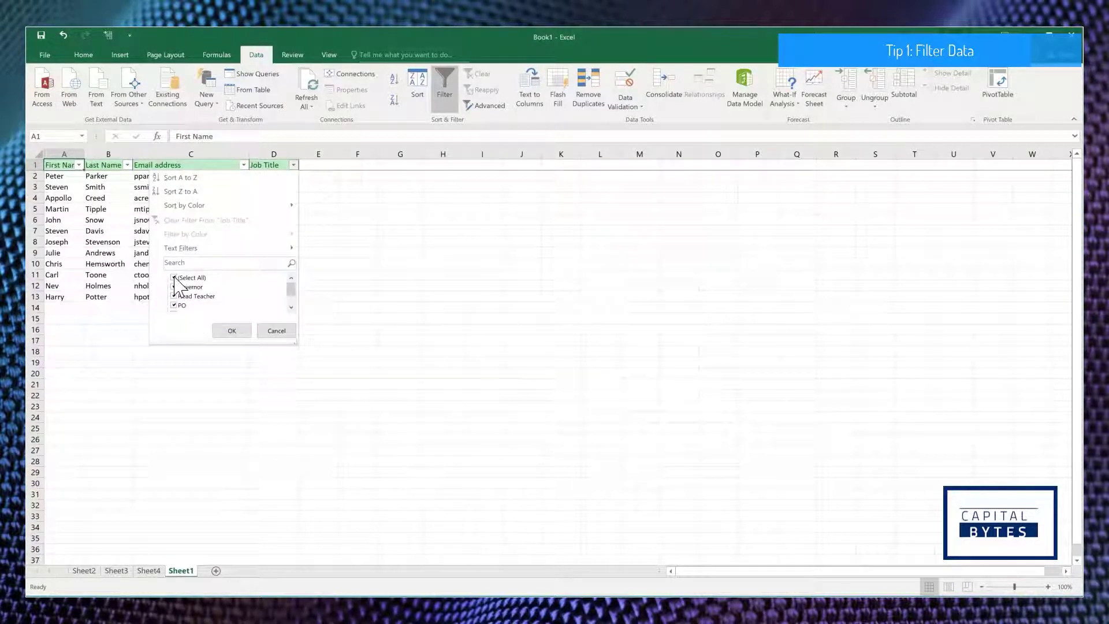
click(175, 278)
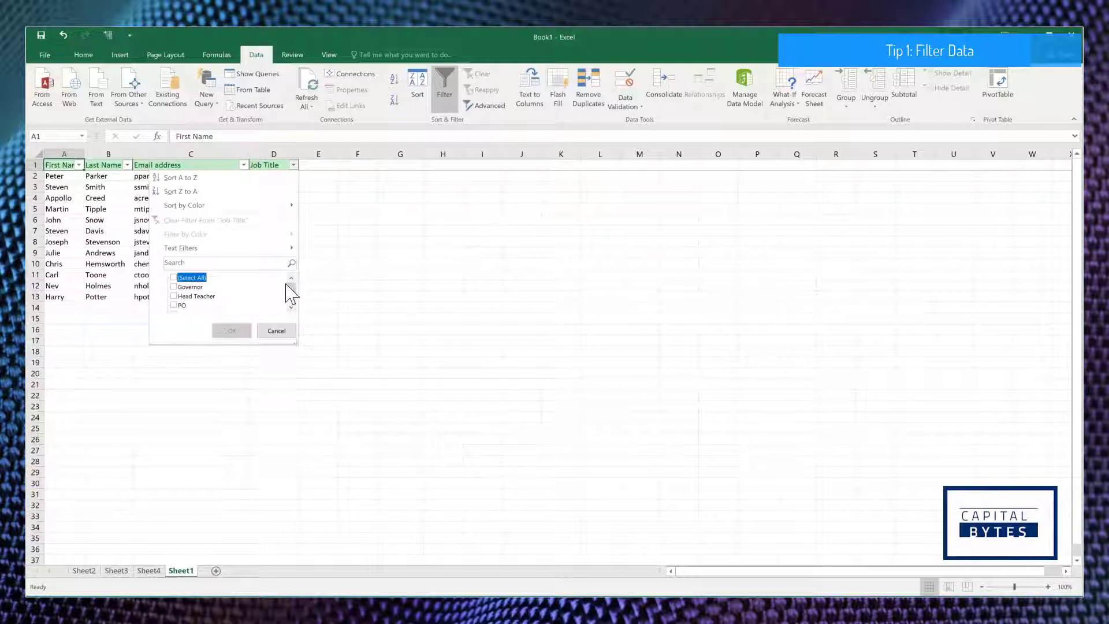
drag(291, 288, 290, 306)
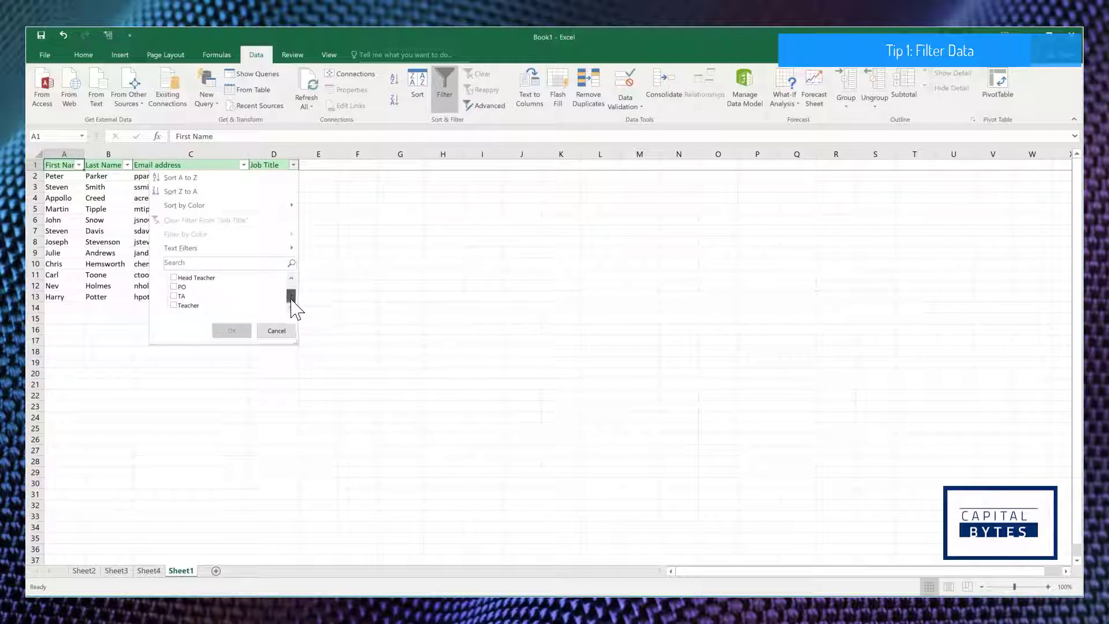
click(174, 305)
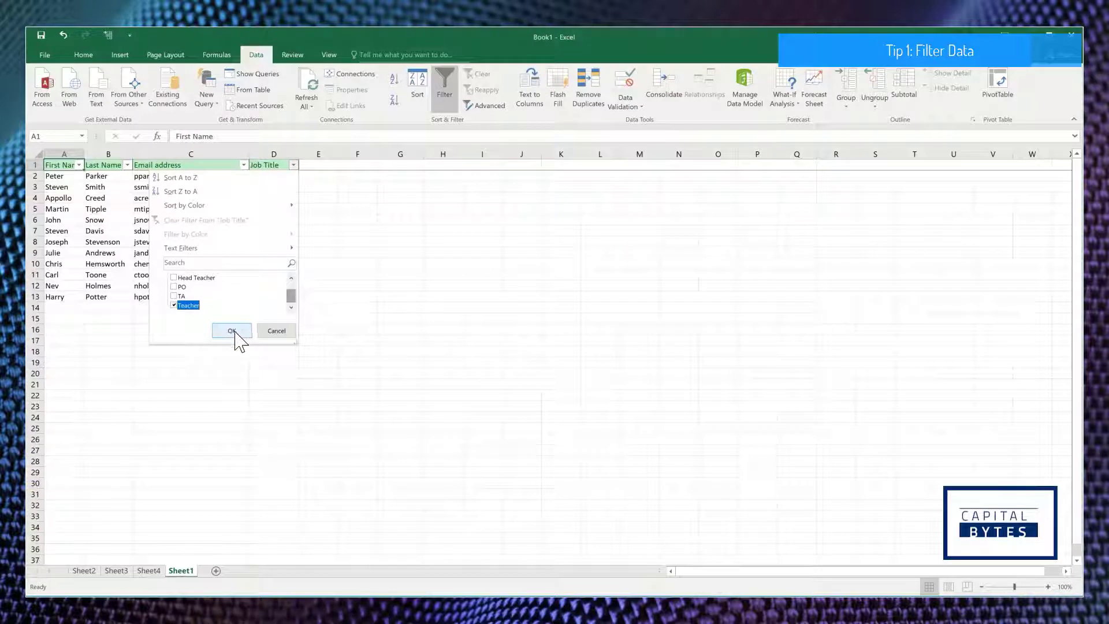
click(231, 330)
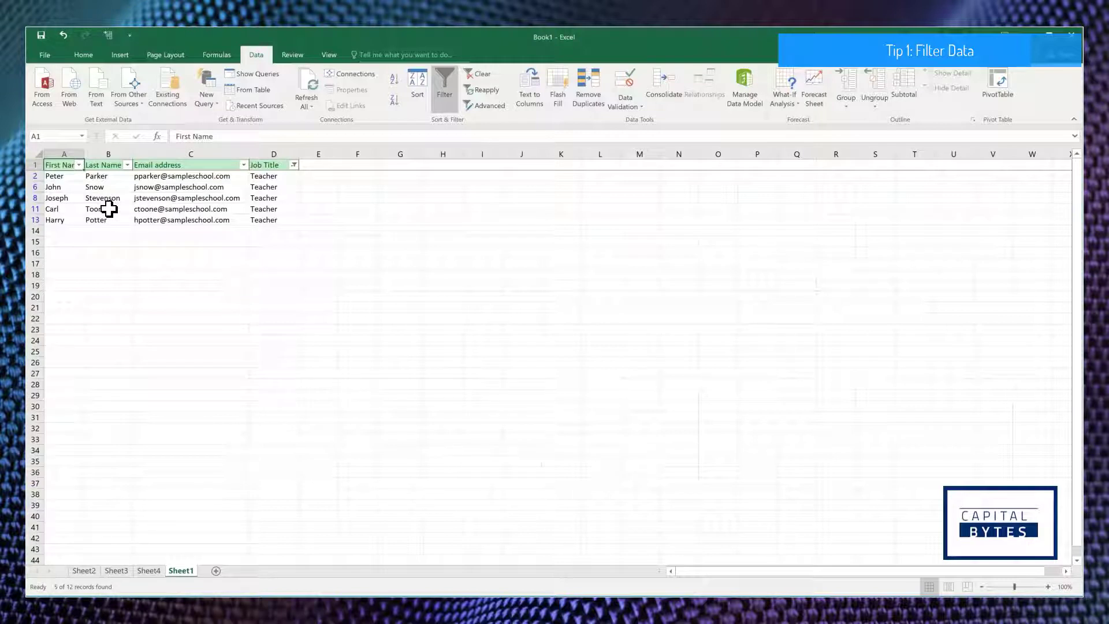
Step: Filter First Name to Harry, then turn filtering off so all 12 rows return
click(78, 164)
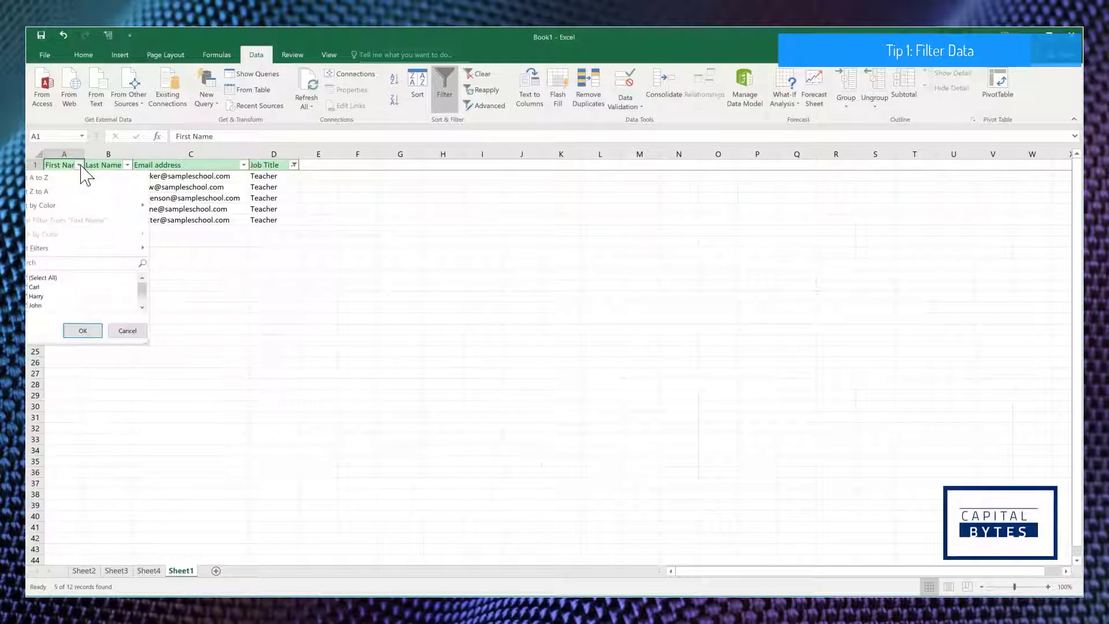
click(30, 279)
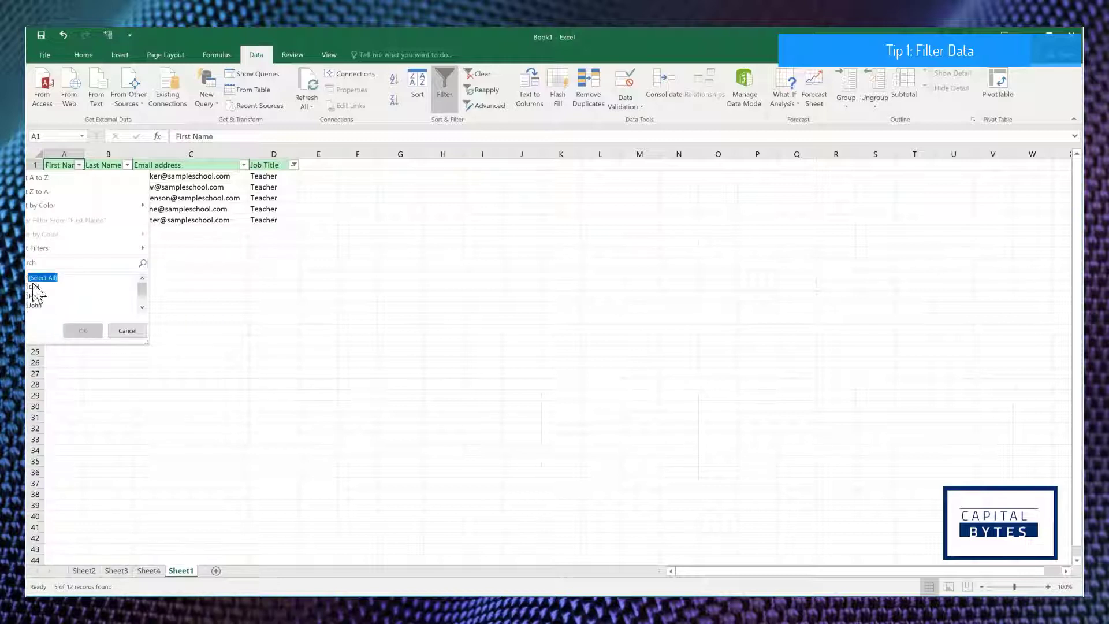
drag(141, 290, 140, 305)
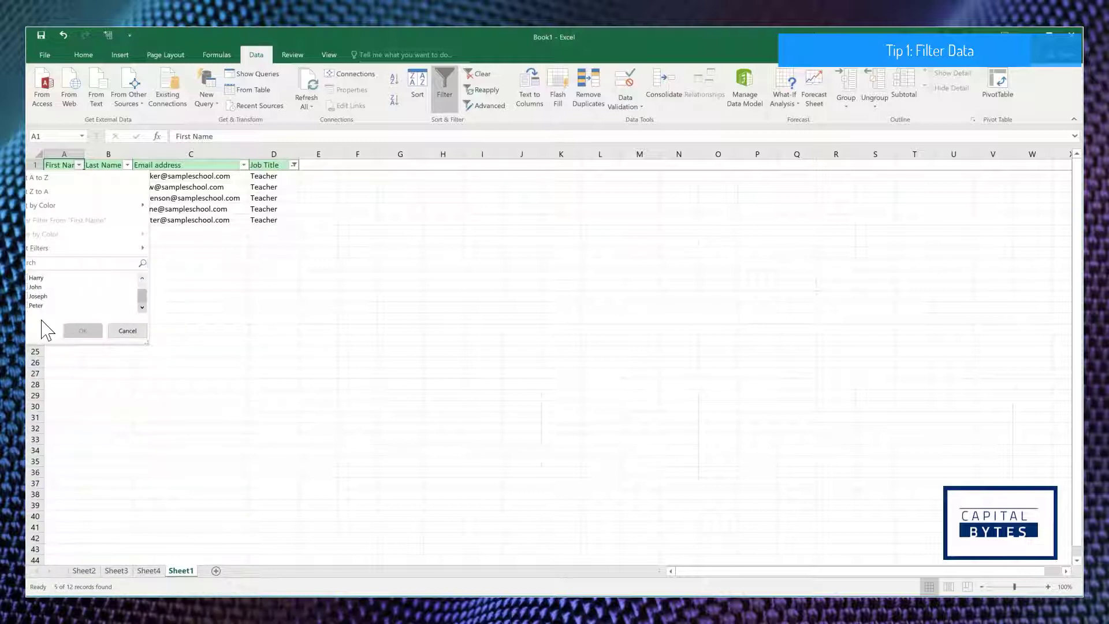
click(28, 278)
click(84, 331)
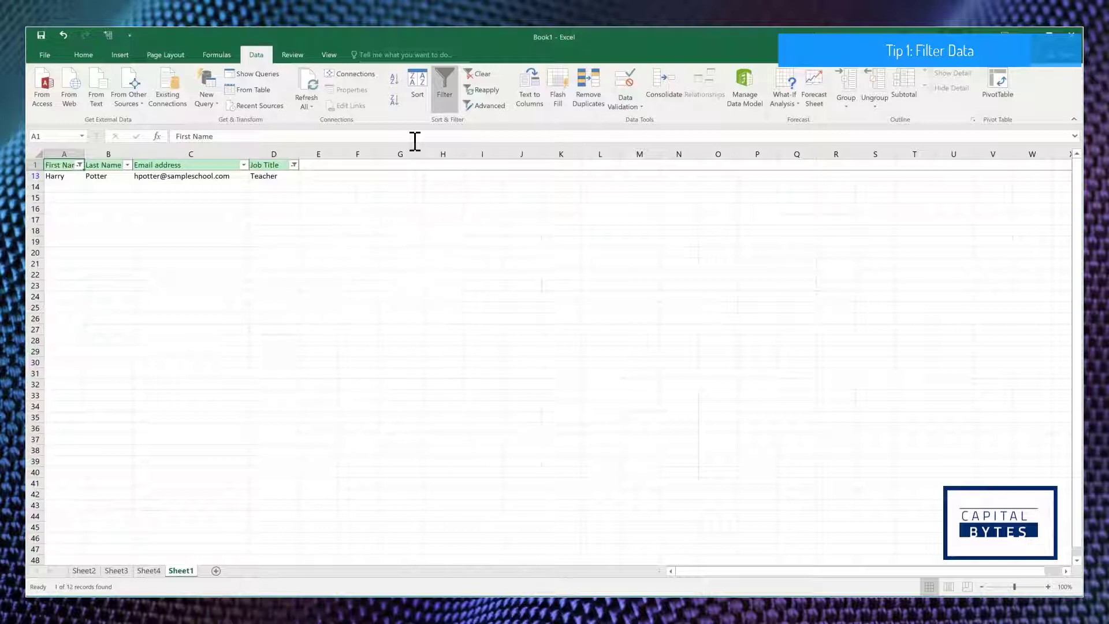
click(446, 93)
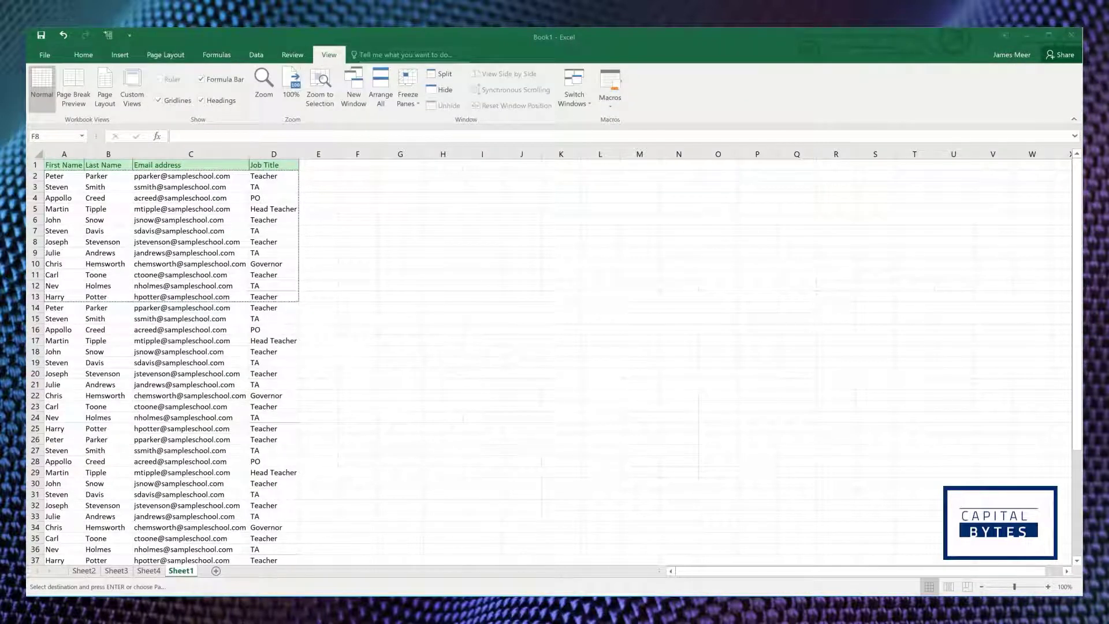
Step: Scroll down the repeated staff rows and select cells D32, C35, B36 and A36
click(361, 290)
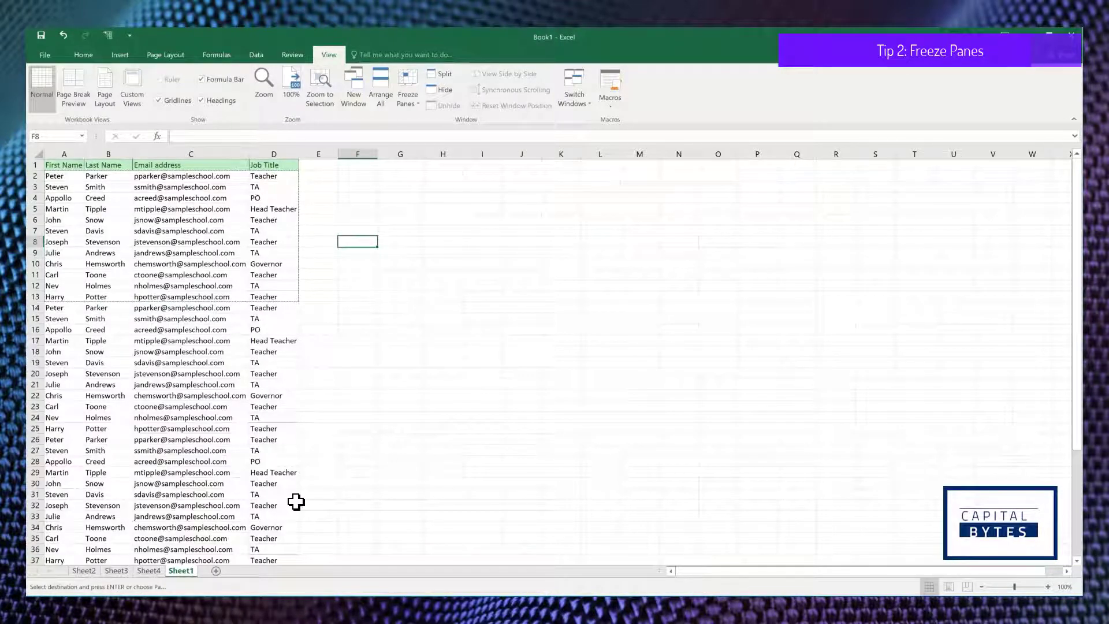
scroll(263, 454, down, 3)
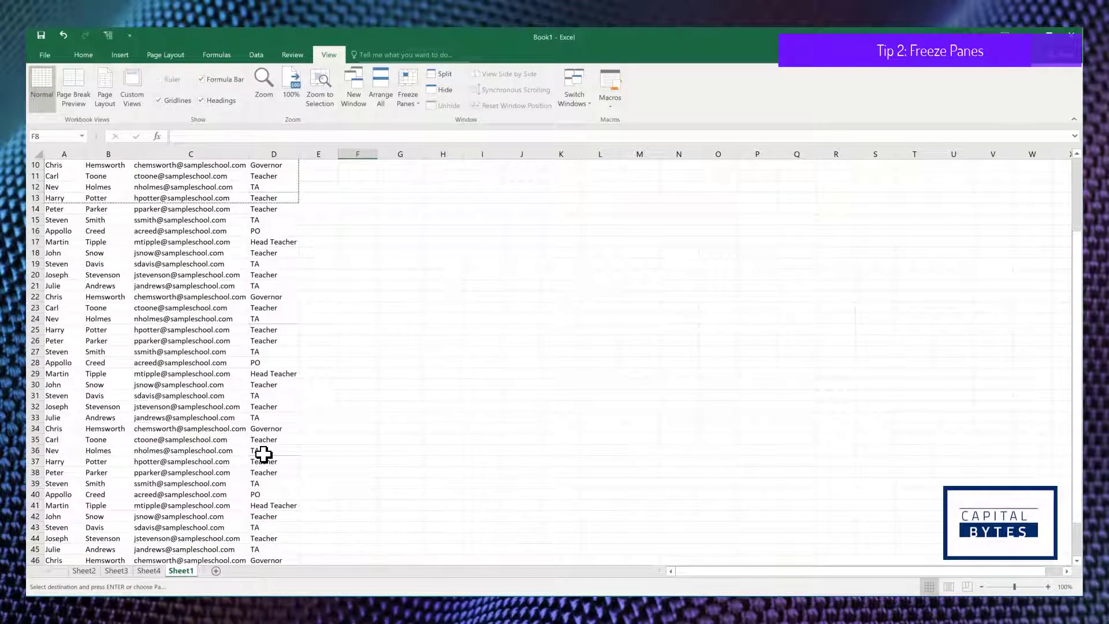
scroll(263, 454, down, 1)
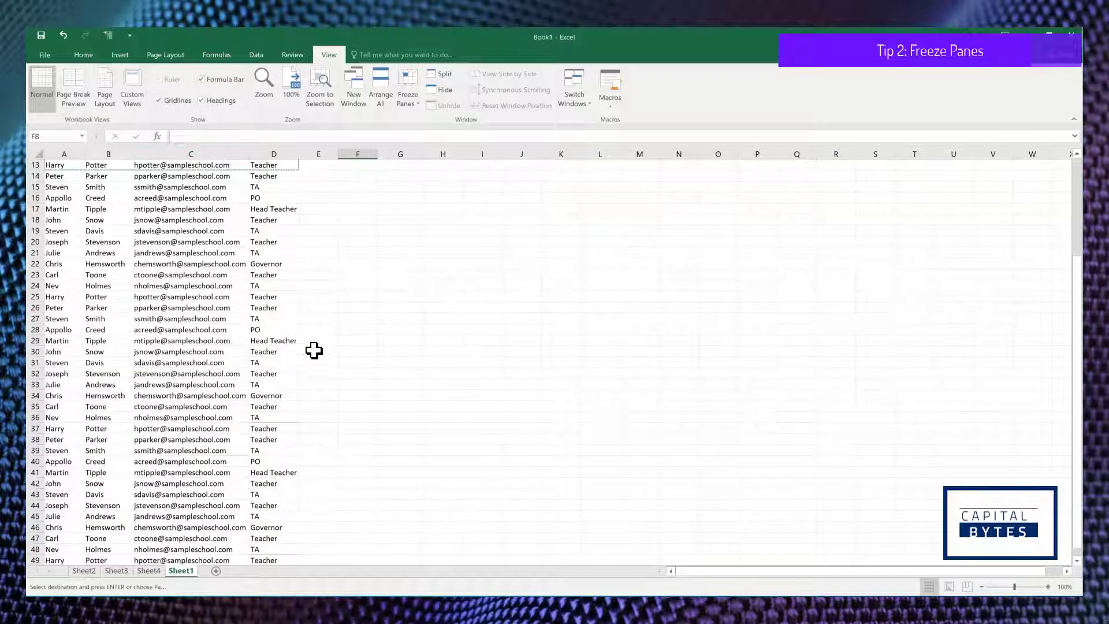
click(276, 374)
click(204, 406)
click(94, 414)
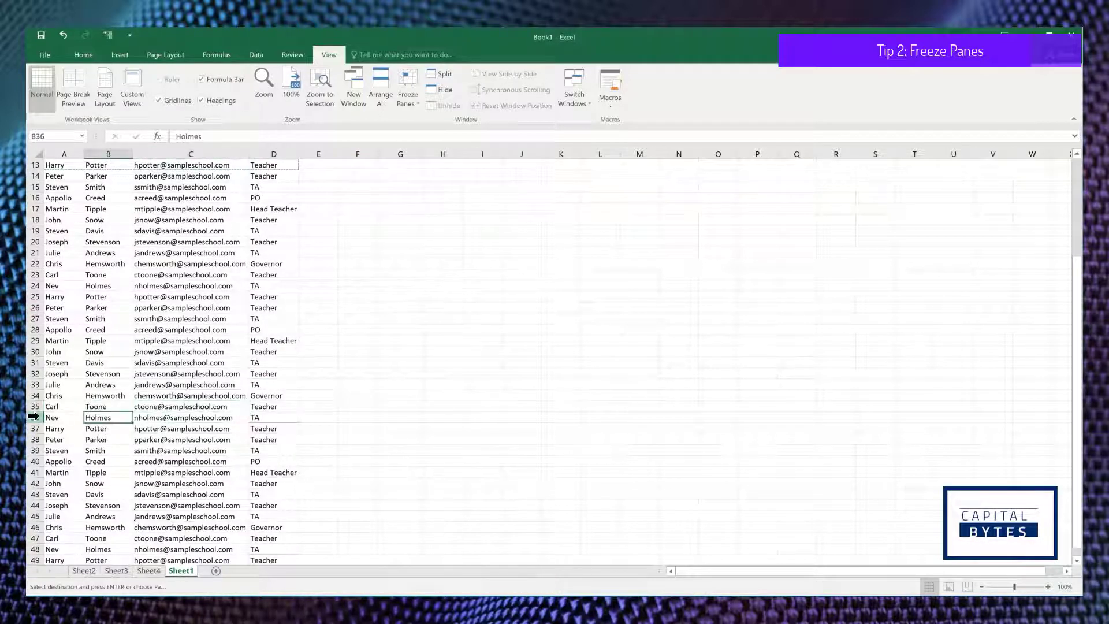
click(58, 416)
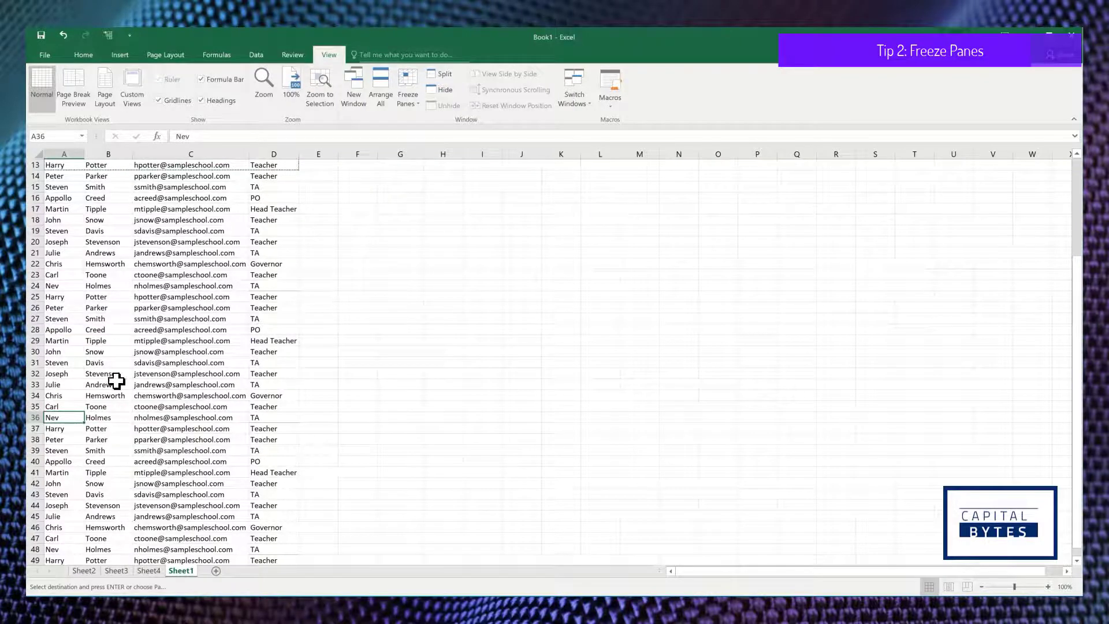
scroll(242, 368, up, 4)
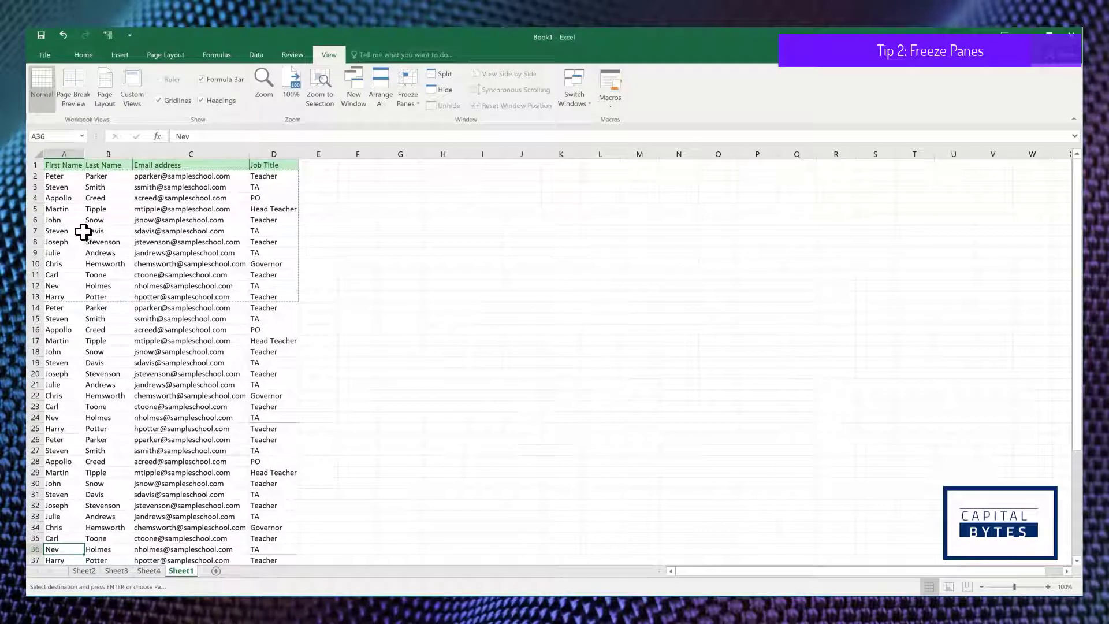
Step: Select row 2 and apply View > Freeze Panes to lock the header row
click(34, 176)
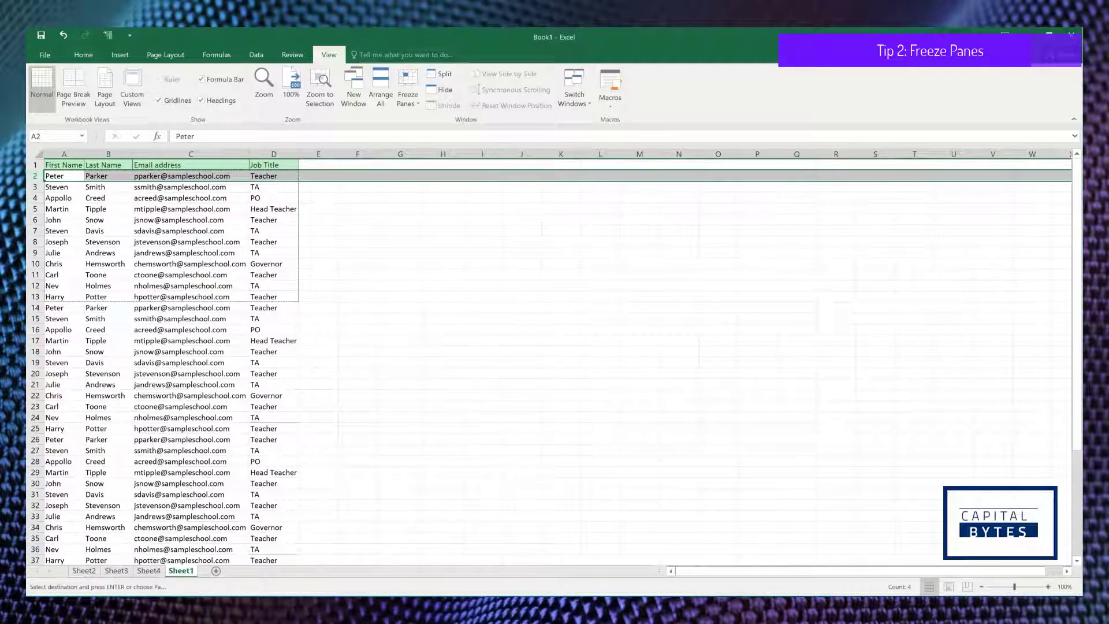
click(84, 58)
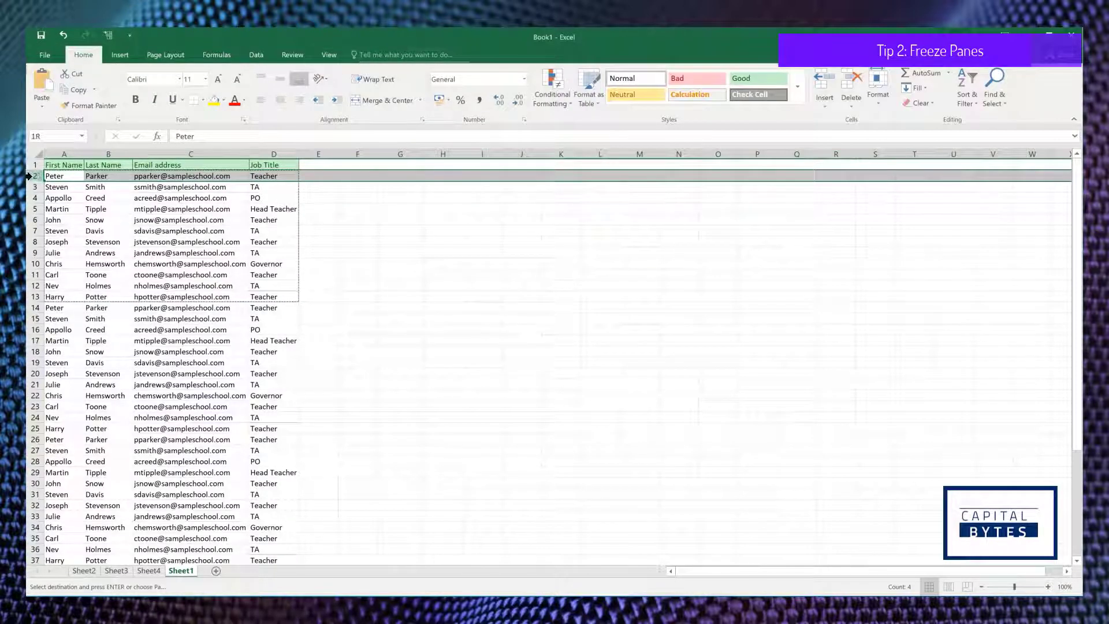
click(330, 56)
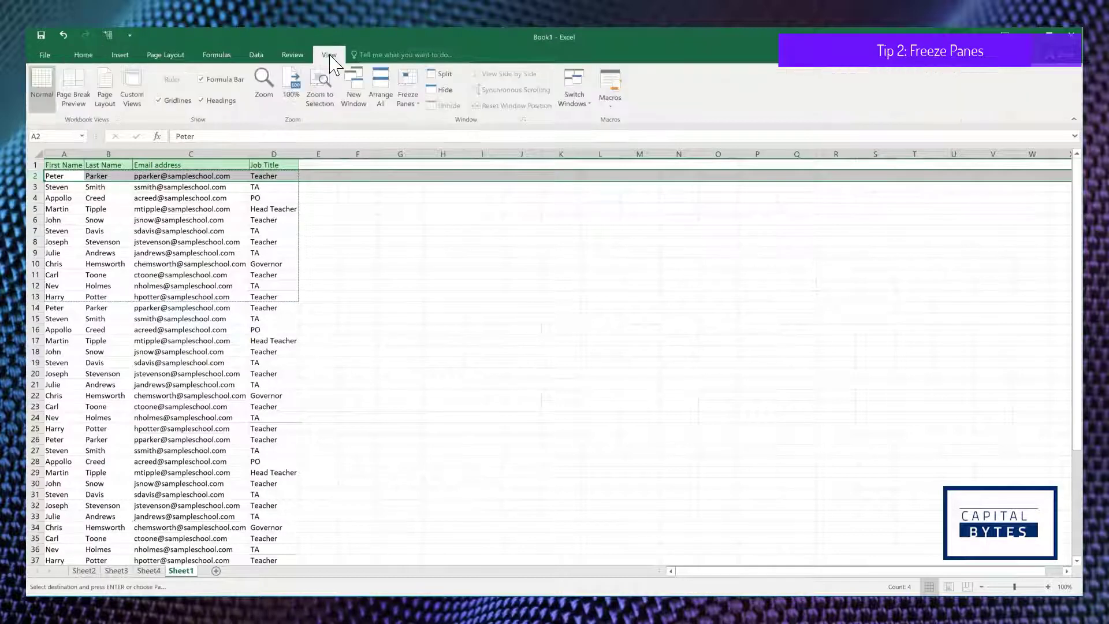
click(412, 104)
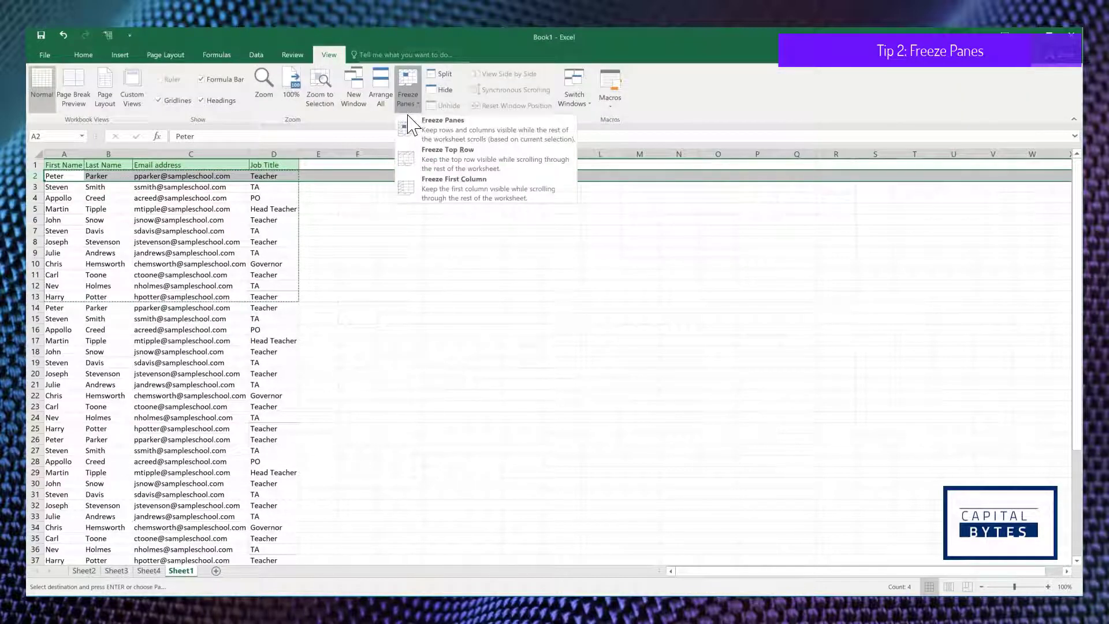
click(430, 141)
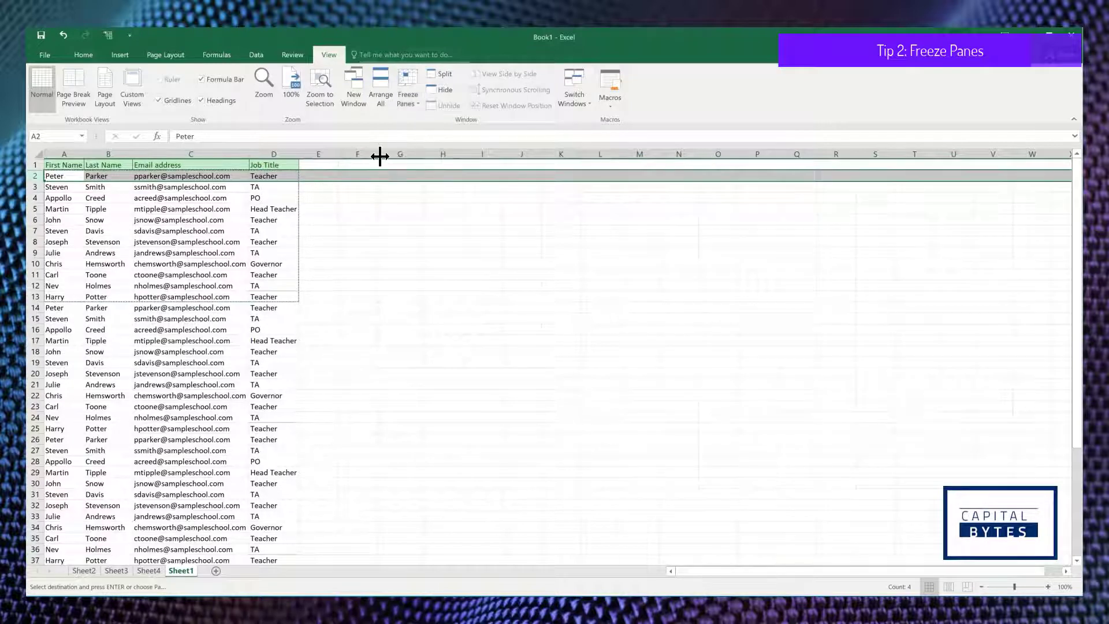
Step: Scroll down and back up to confirm the header row stays frozen
scroll(341, 228, down, 6)
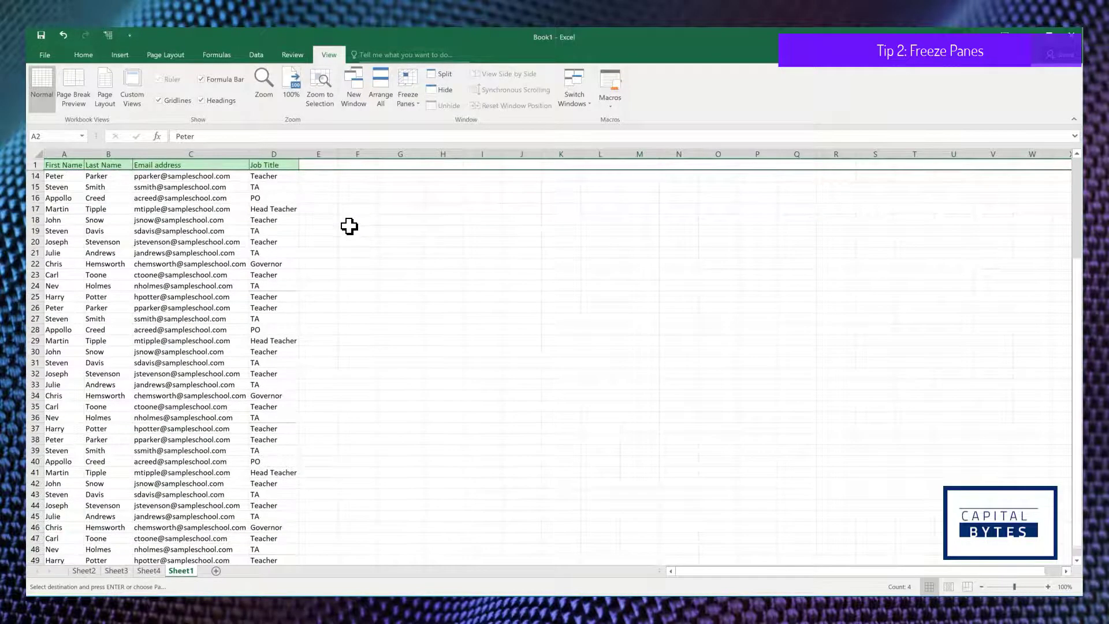
scroll(350, 225, down, 3)
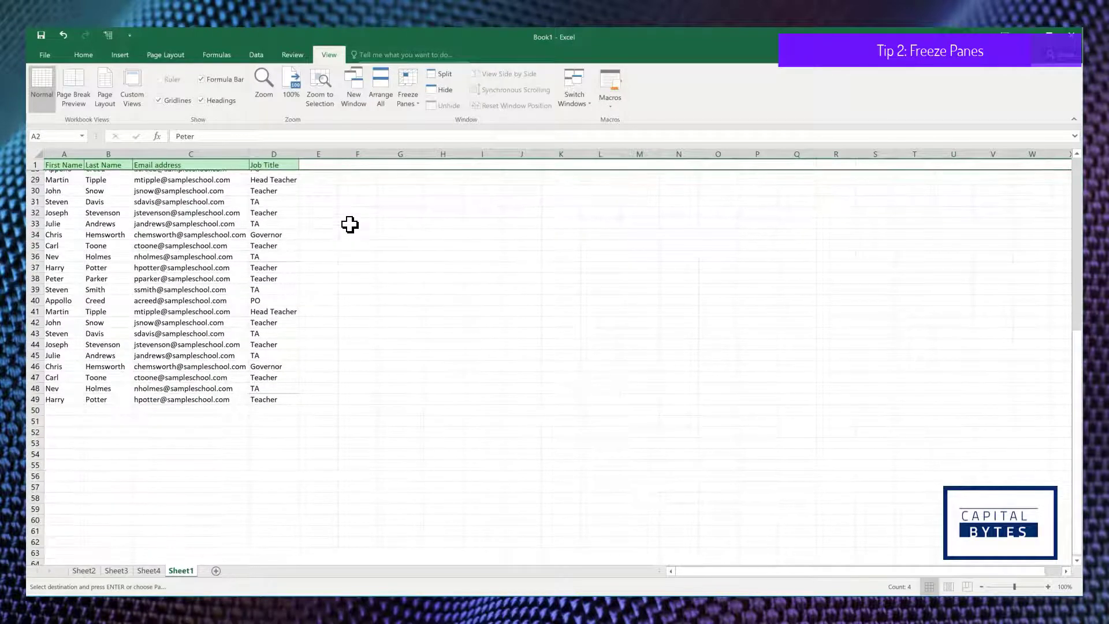
scroll(350, 225, up, 3)
scroll(350, 225, up, 6)
scroll(351, 219, down, 8)
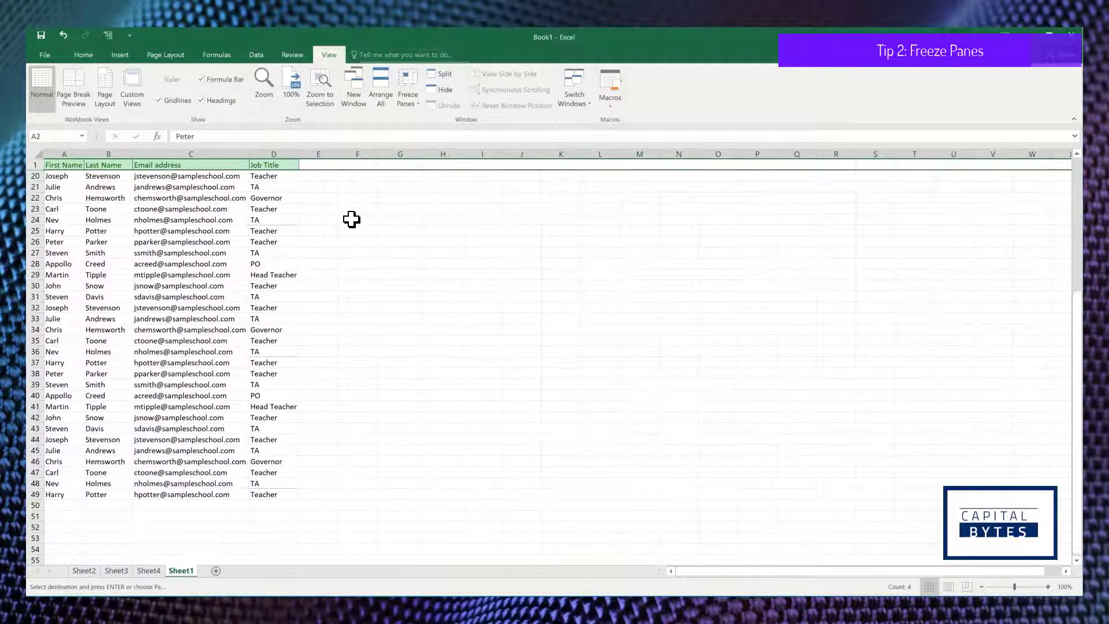
scroll(351, 218, down, 4)
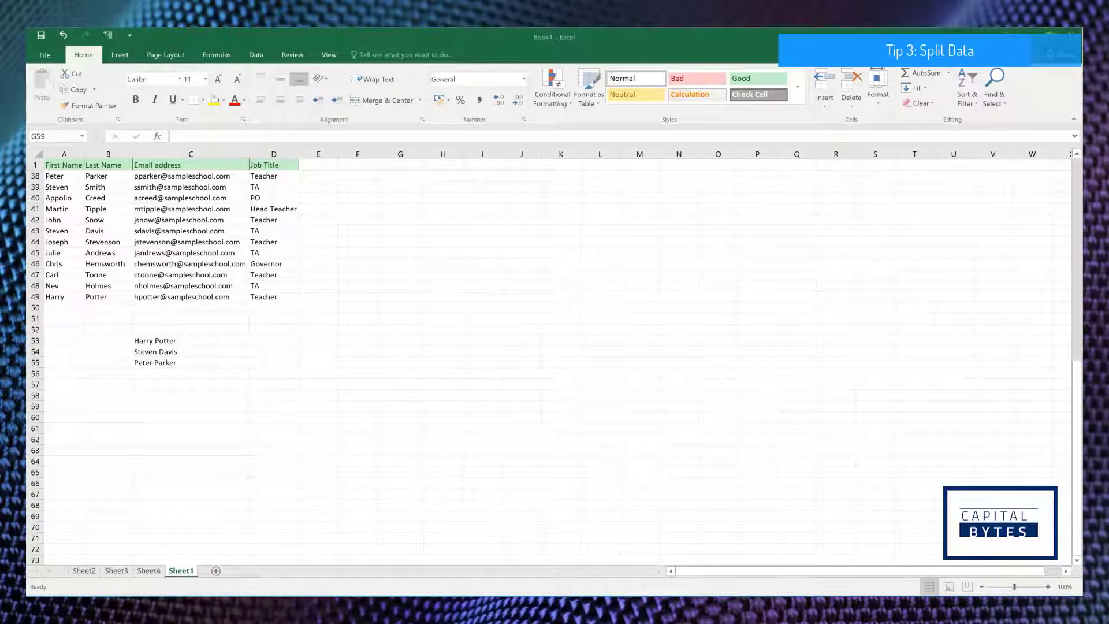
Step: Review the full names in C53 to C55, including Peter Parker's cell contents
click(151, 341)
click(162, 350)
click(160, 363)
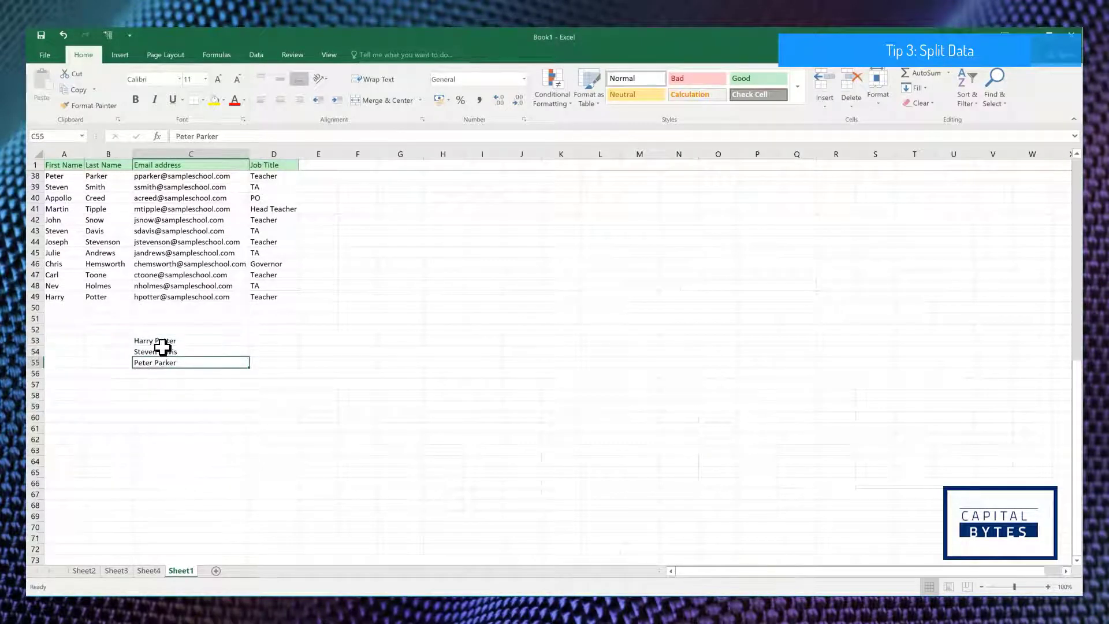
click(161, 341)
click(160, 353)
click(160, 363)
drag(218, 137, 174, 139)
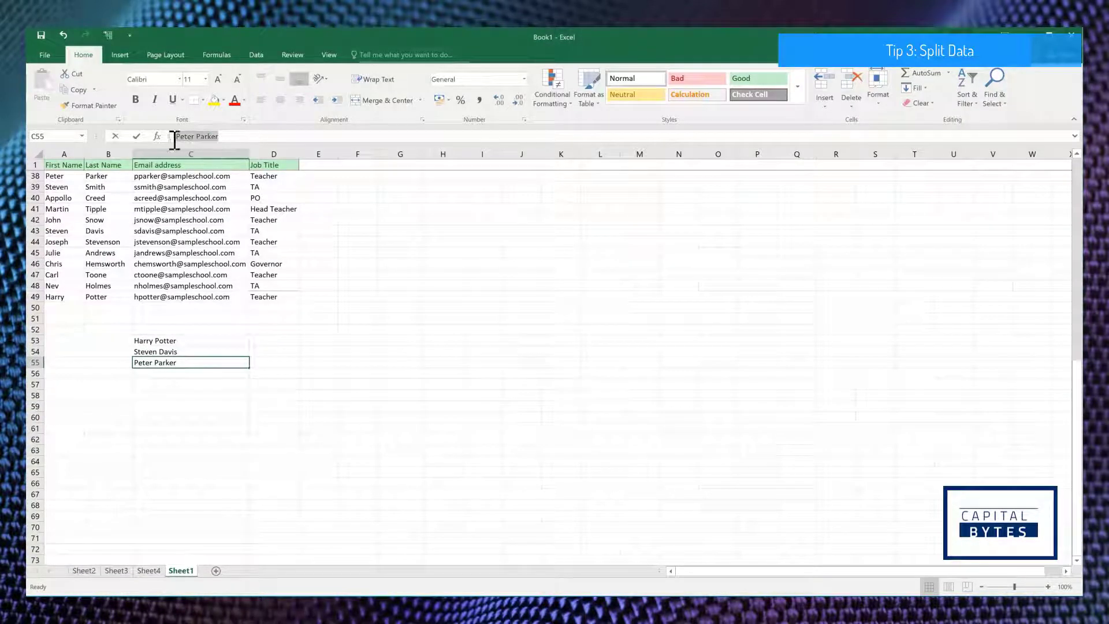
click(199, 384)
click(179, 374)
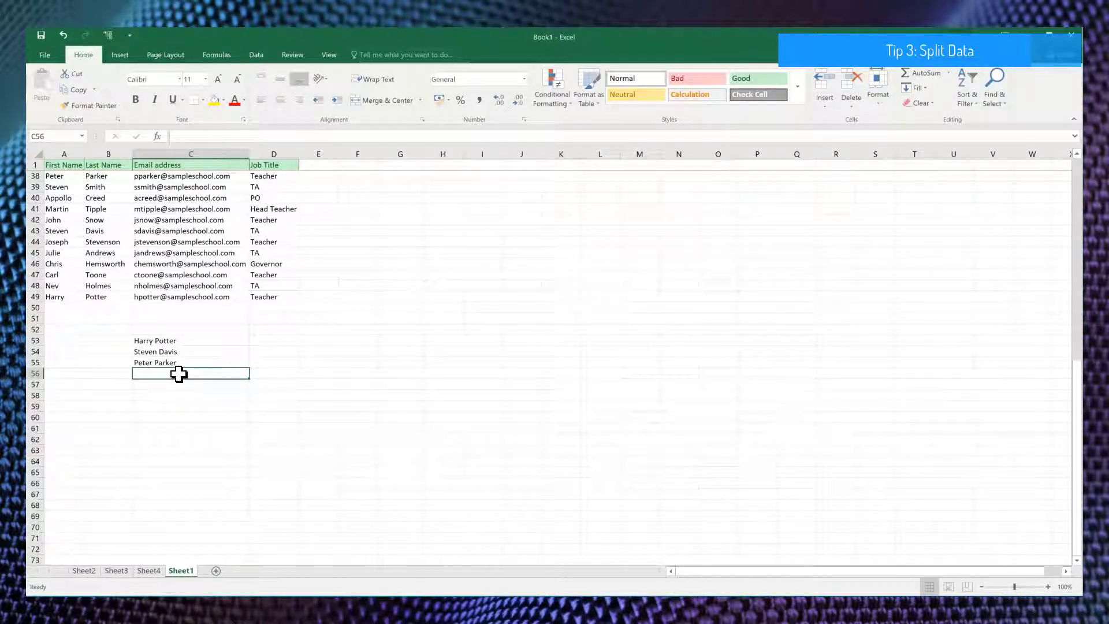
text(James Meer)
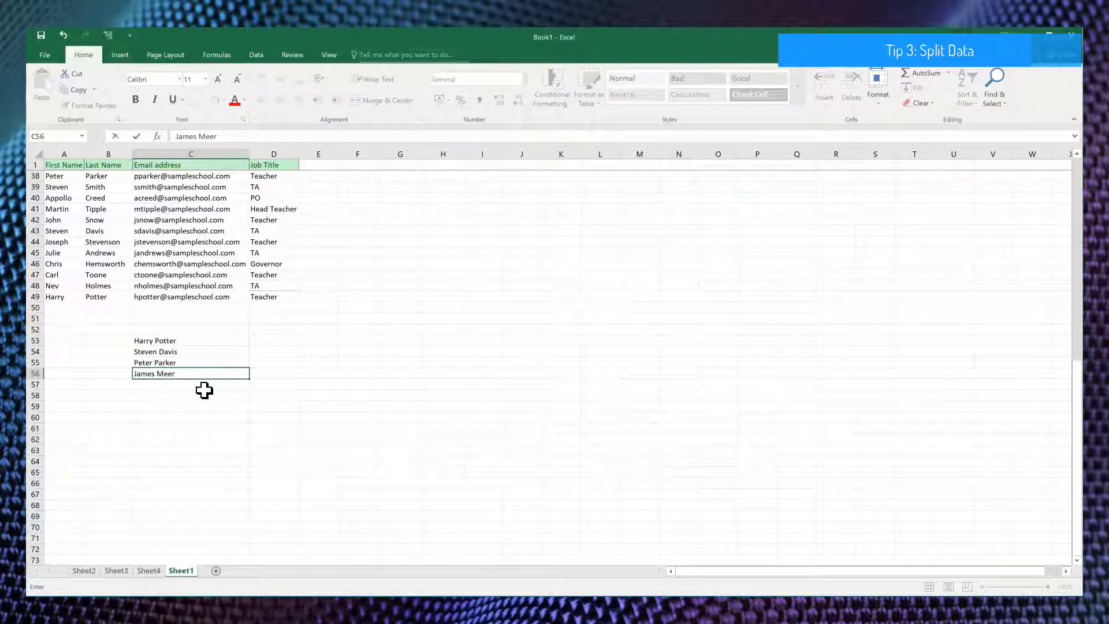
click(219, 427)
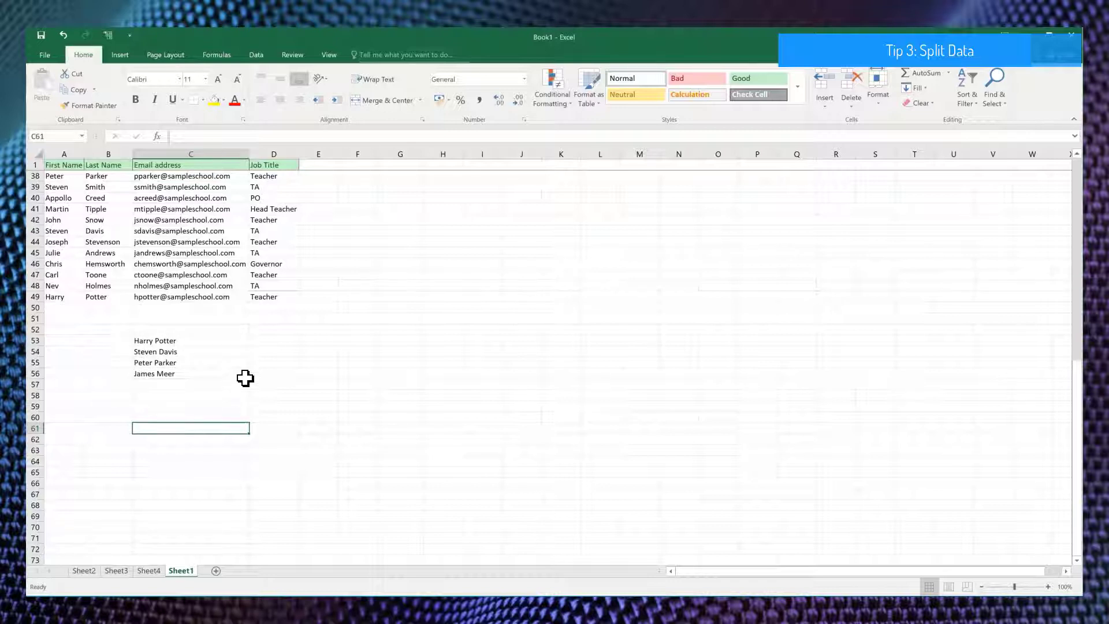
click(301, 395)
drag(173, 342, 174, 374)
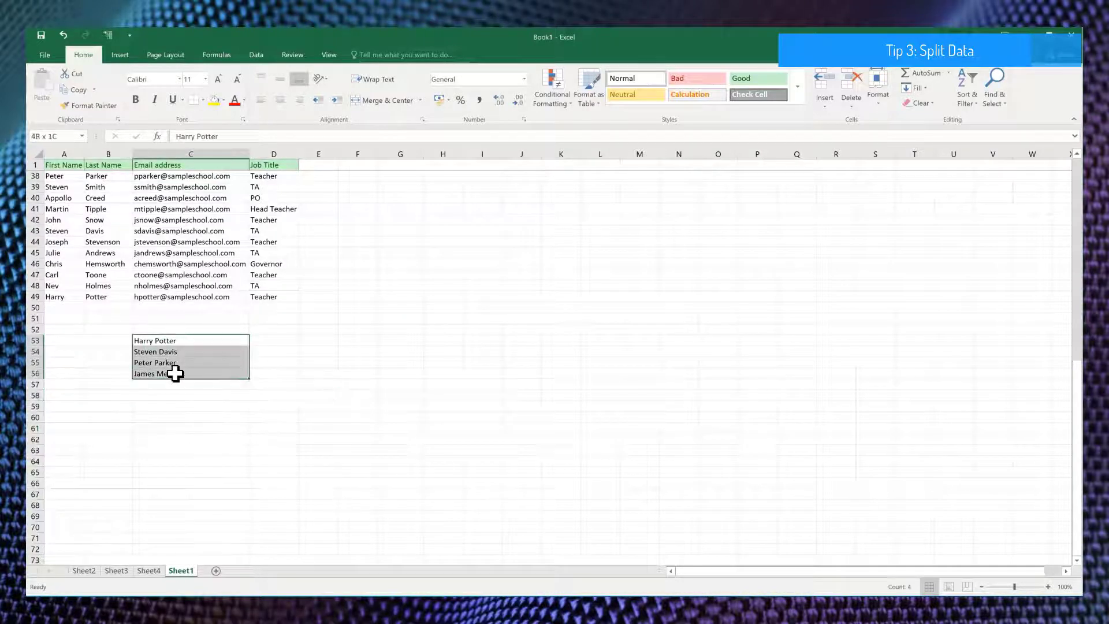
click(256, 56)
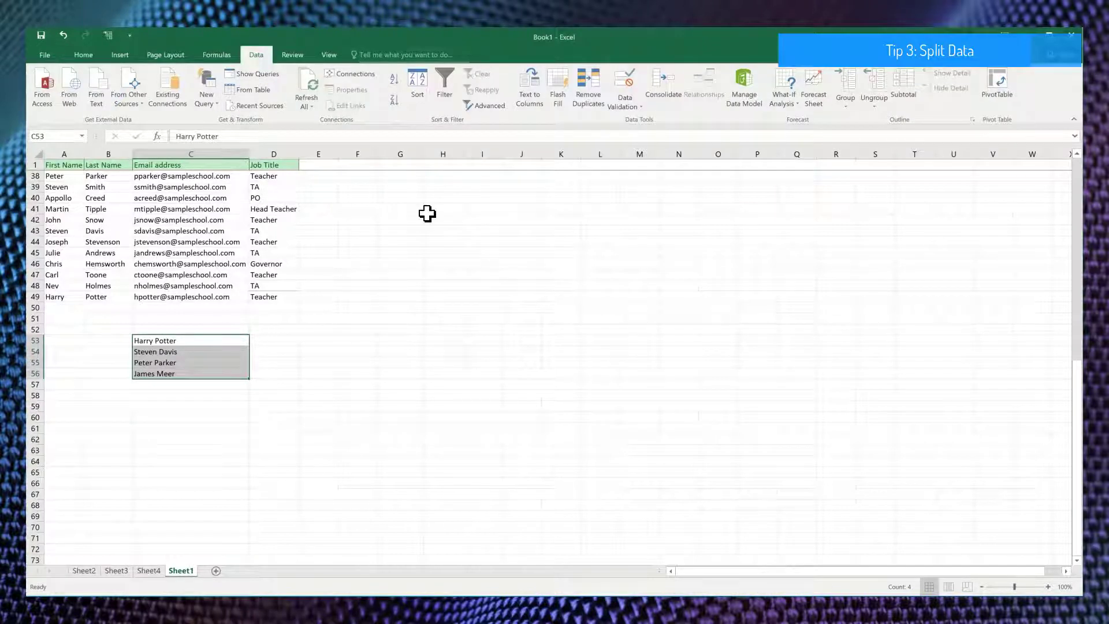
Step: Start Text to Columns on C53:C56, try Fixed width, then go Back to step 1
click(531, 98)
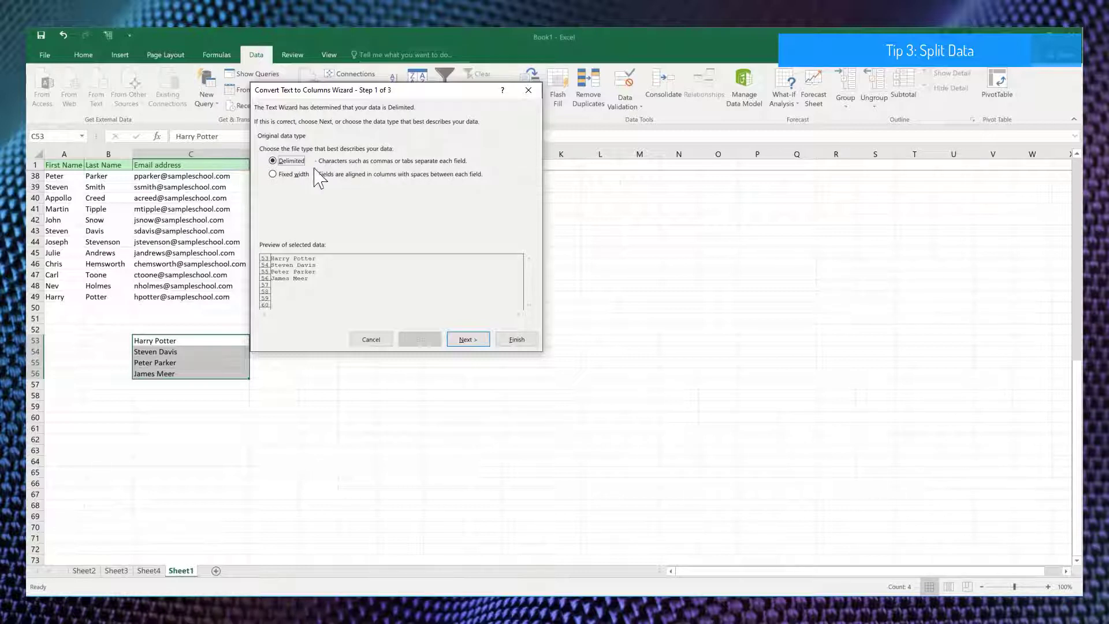
click(285, 175)
click(469, 340)
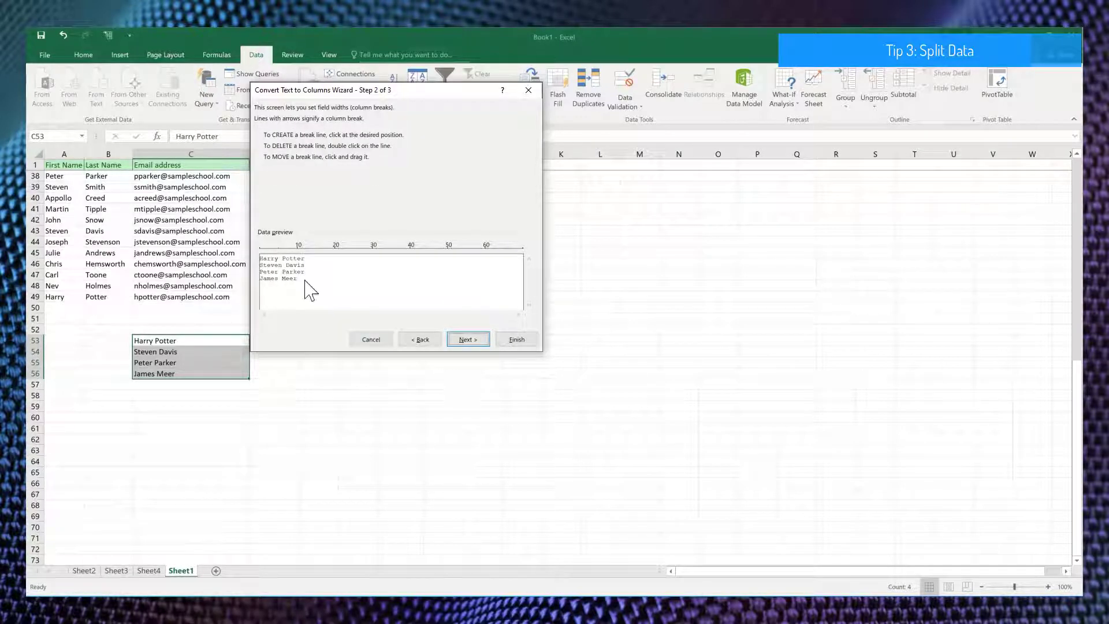
click(281, 261)
click(421, 340)
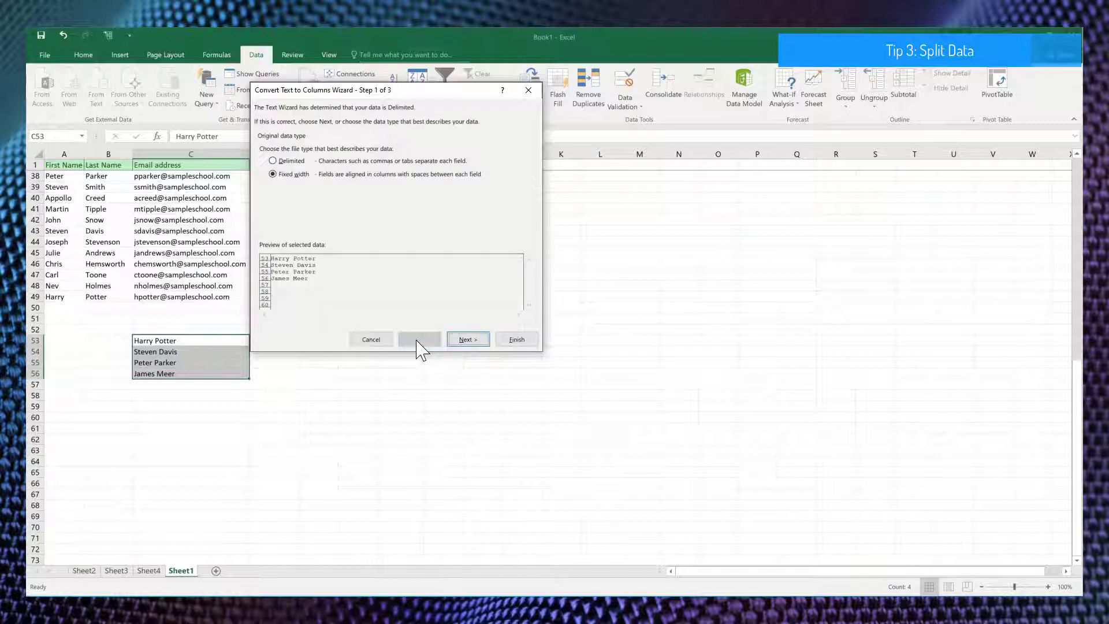
Step: Choose Delimited and try Tab, Comma and a custom @ separator, then clear them
click(272, 161)
click(468, 339)
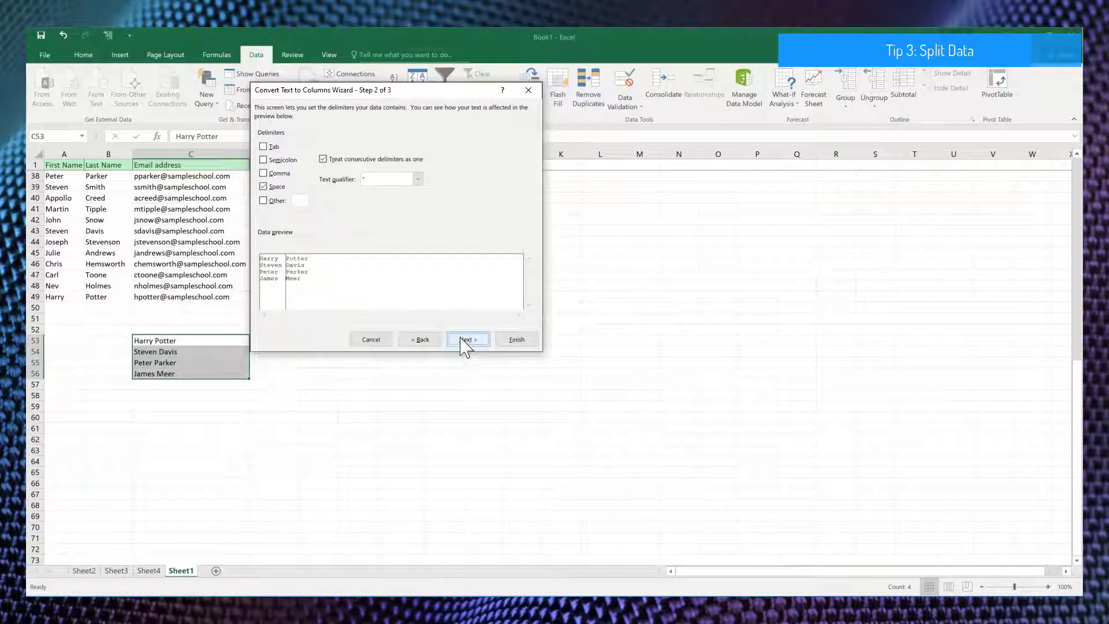
click(264, 147)
click(264, 147)
click(264, 160)
click(264, 160)
click(264, 186)
click(263, 173)
click(264, 174)
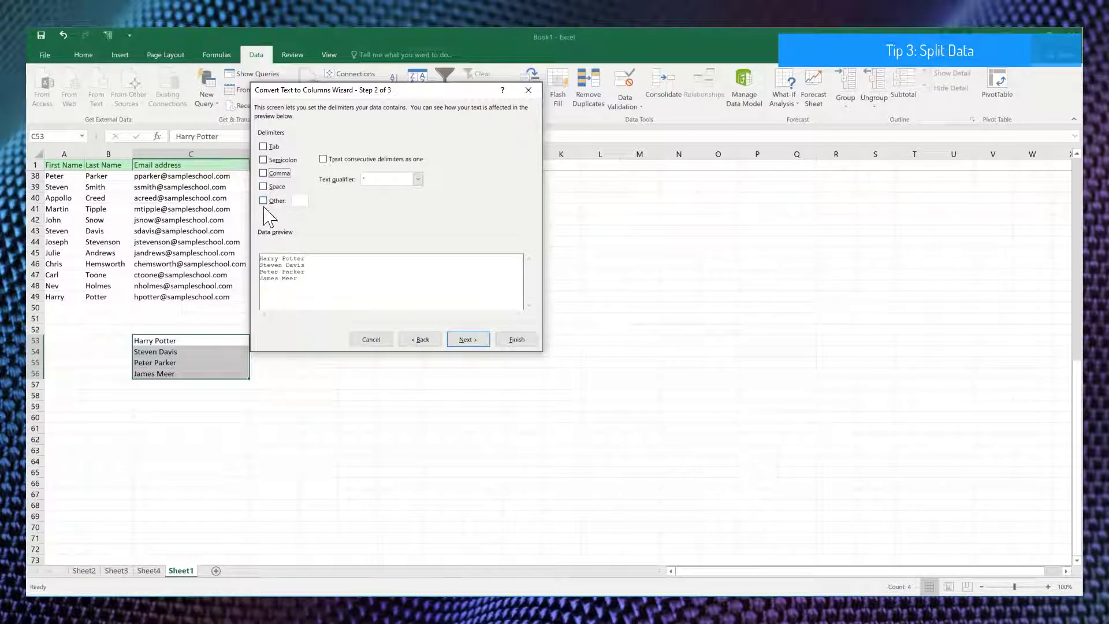
click(264, 201)
text(@)
click(263, 200)
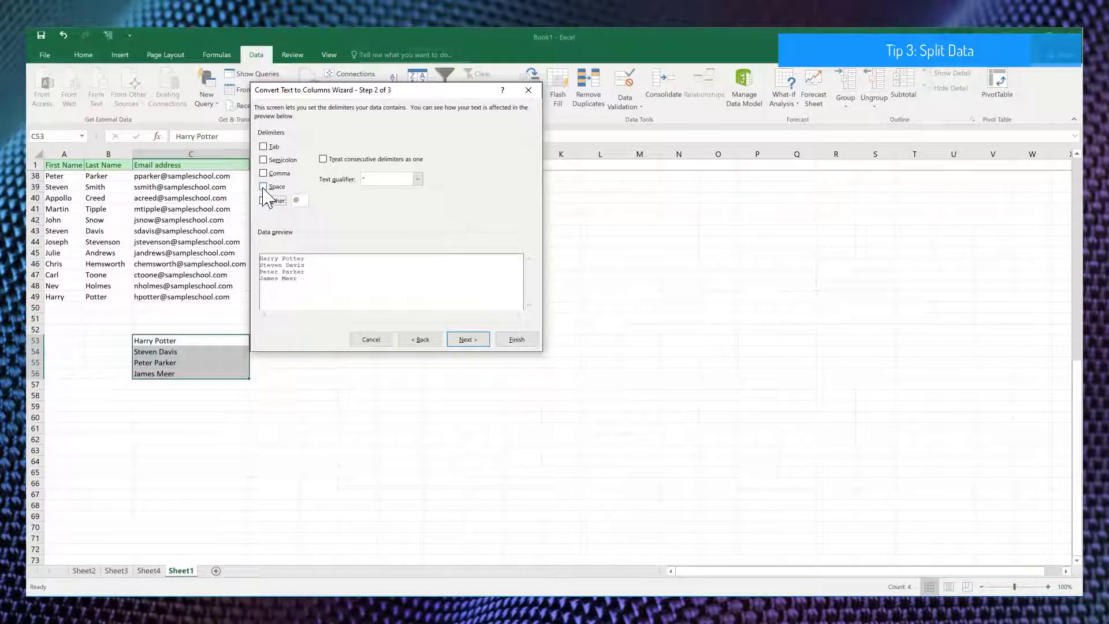
click(305, 201)
key(BackSpace)
Step: Split on Space and finish, putting surnames in D53:D56, then select the split names
click(263, 187)
click(479, 345)
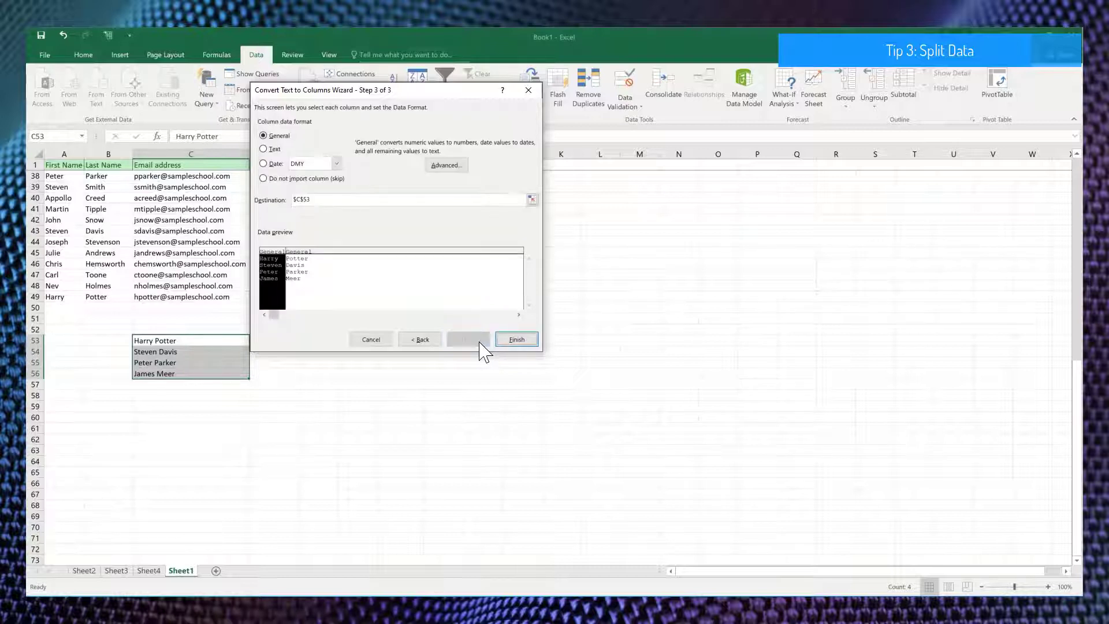
click(524, 343)
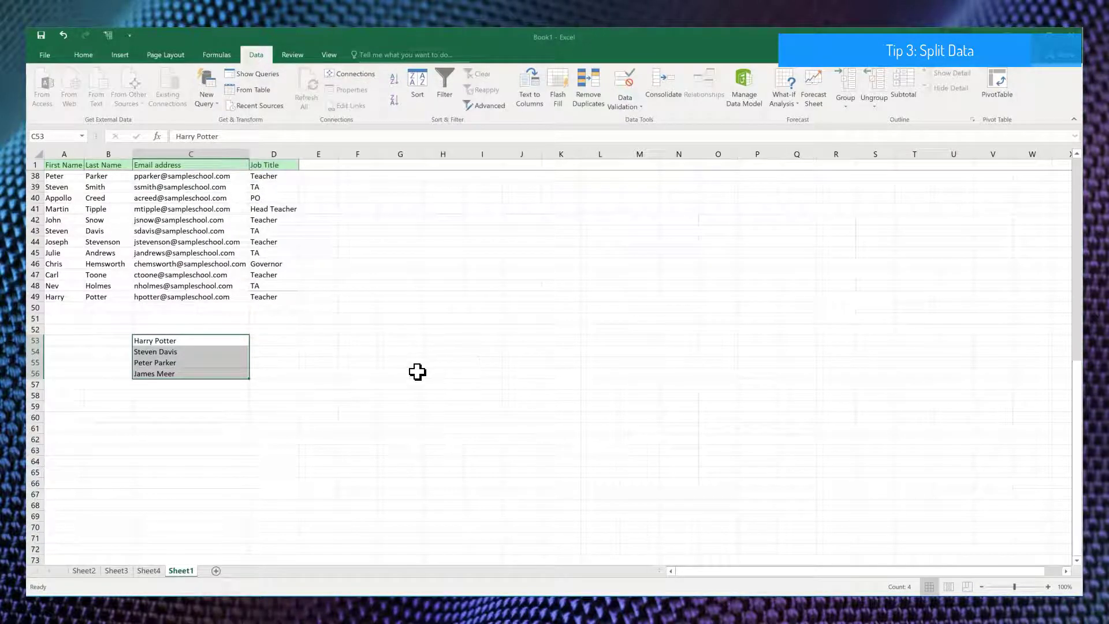
click(354, 397)
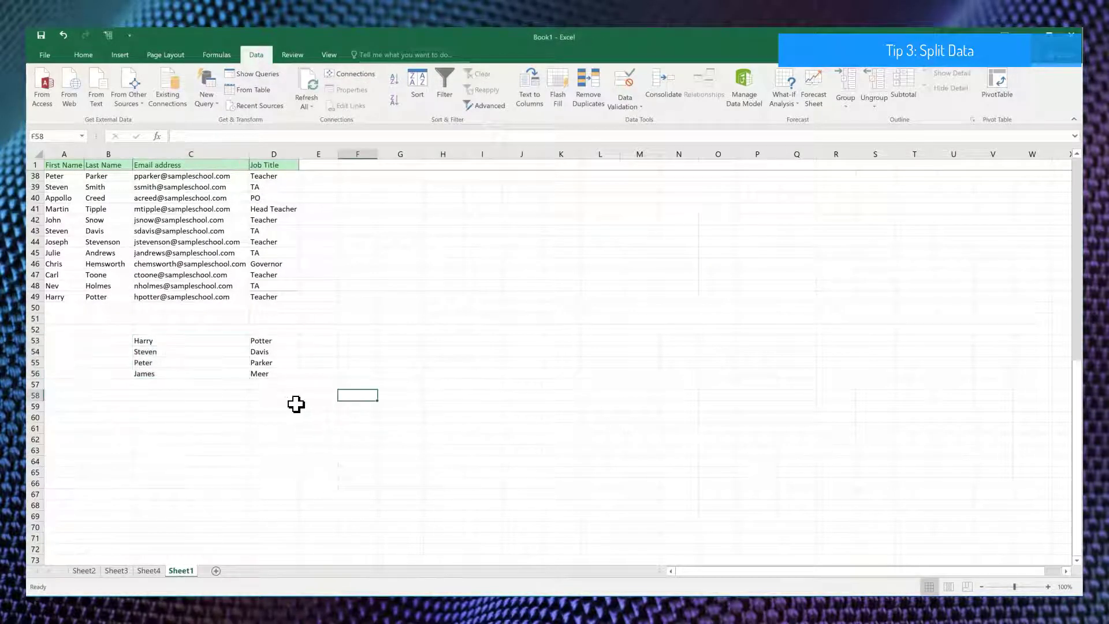
click(272, 372)
drag(224, 366, 185, 346)
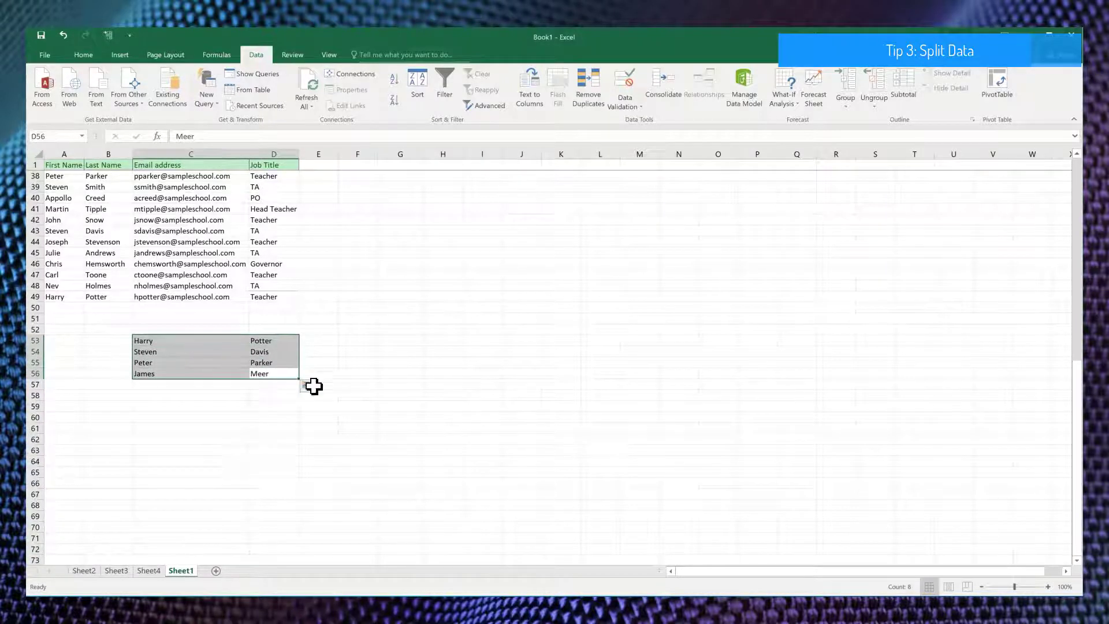